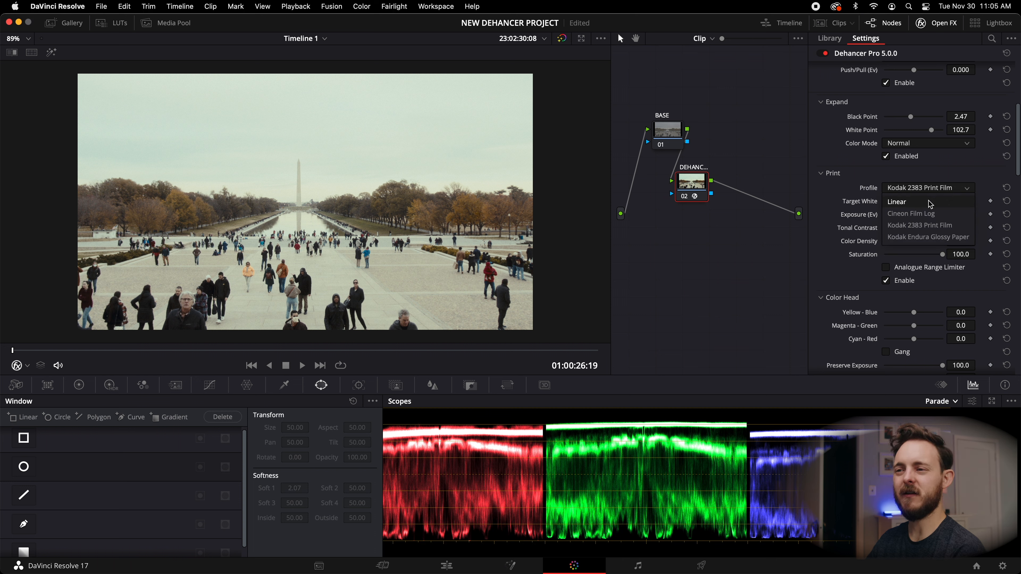
Switch the Dehancer Print profile to Linear and set the print Exposure to 0.027.
click(929, 203)
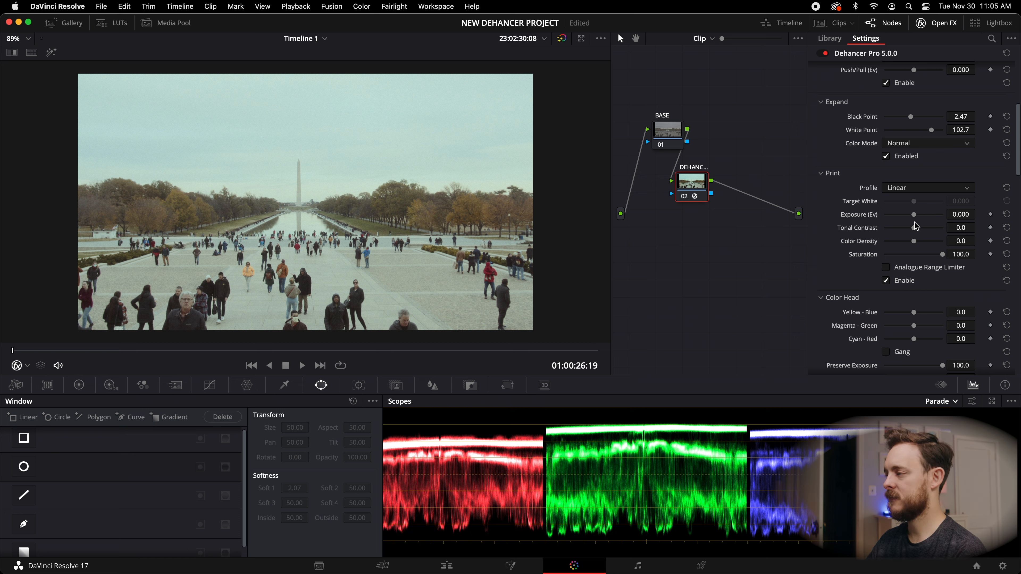
drag(916, 219, 916, 218)
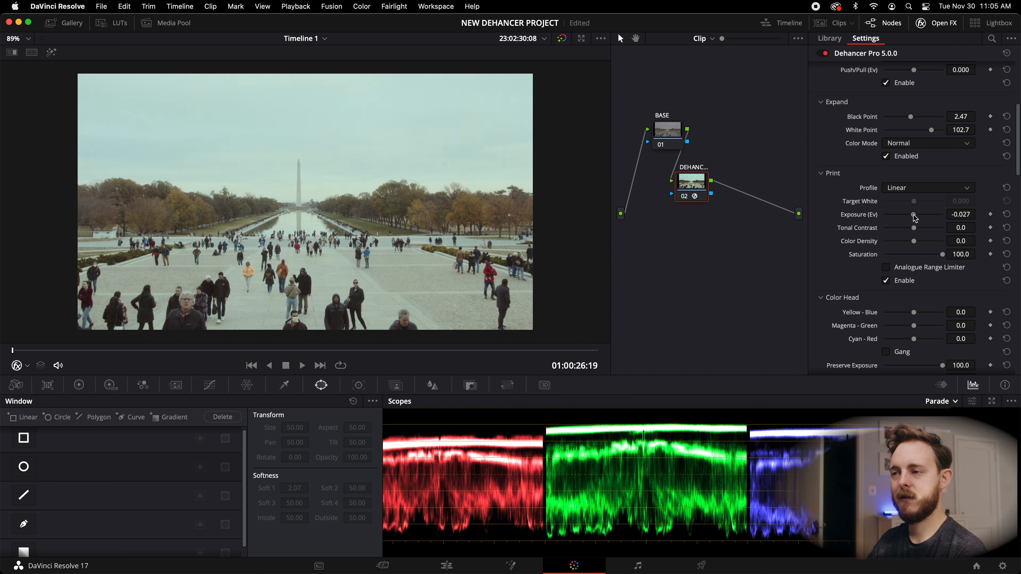
Raise the print Tonal Contrast to 9.6 and Color Density to 33.9.
drag(914, 228, 918, 229)
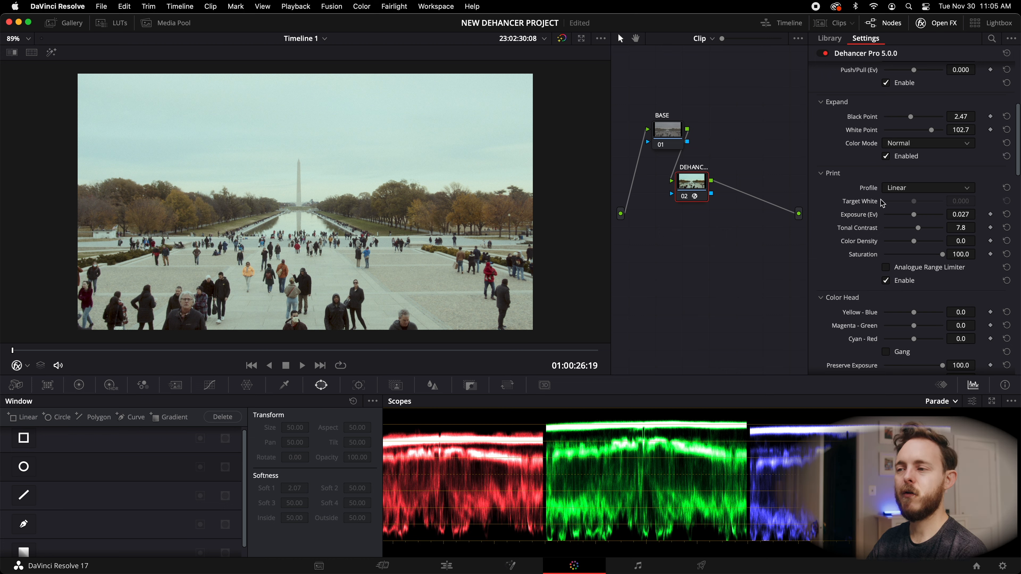
drag(920, 230, 920, 230)
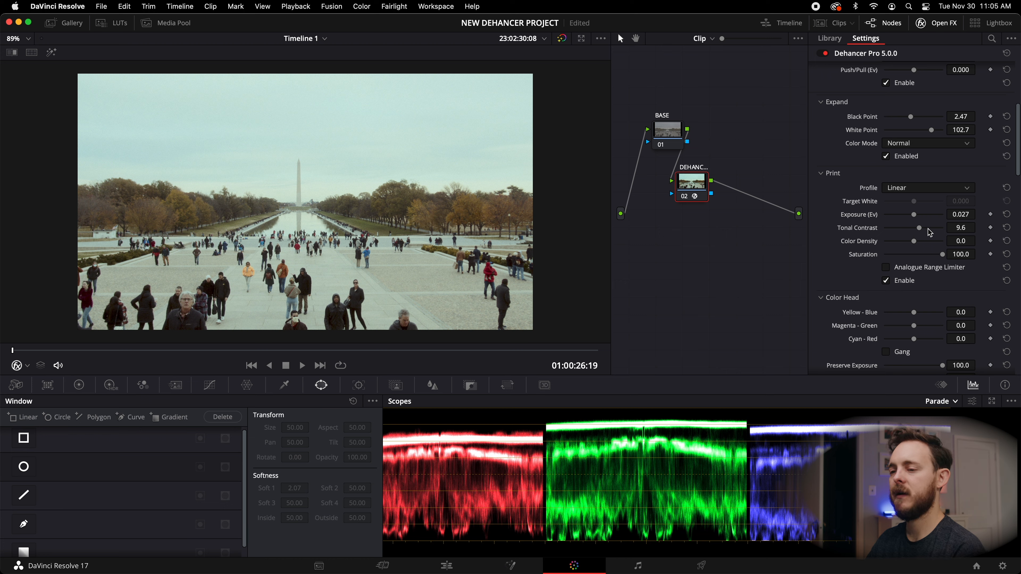
mouse_move(914, 245)
mouse_down()
mouse_move(937, 245)
mouse_move(926, 246)
mouse_up()
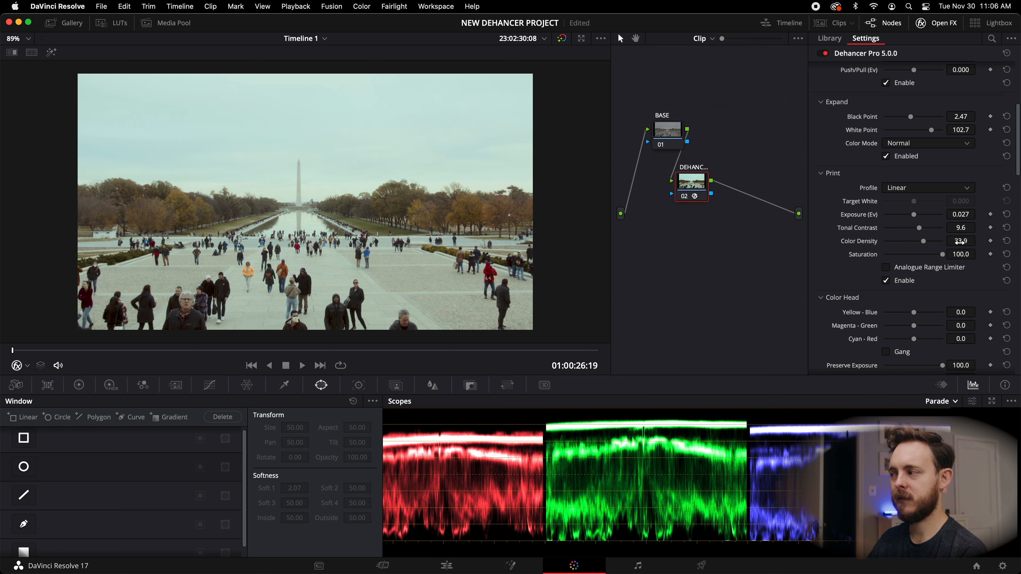
Toggle the Print section off and on to compare its effect on the image.
click(886, 280)
click(886, 280)
click(886, 280)
click(885, 281)
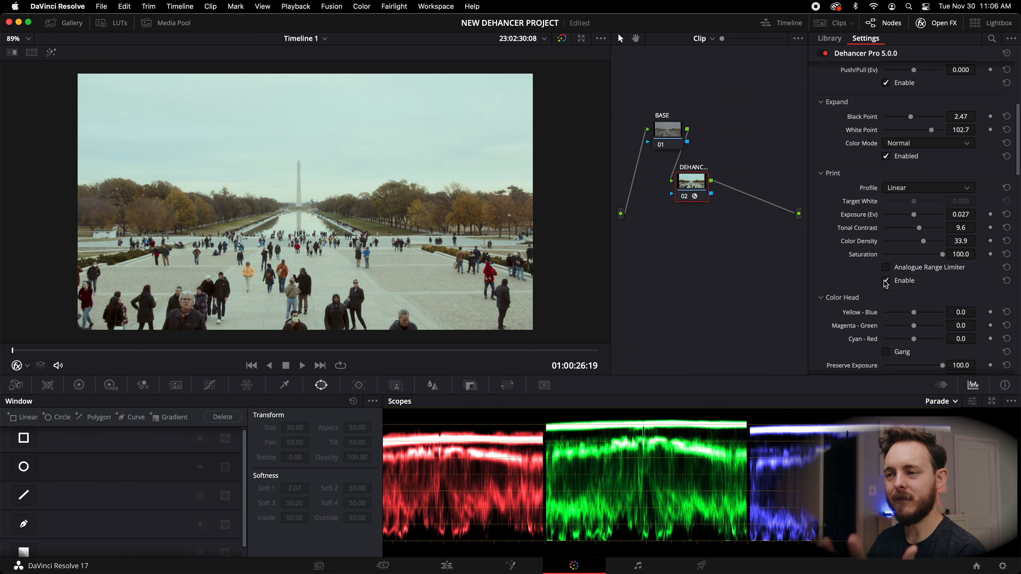
click(886, 280)
Adjust the Film Grain sliders, bringing the grain Amount to about 16.5.
scroll(850, 279, down, 3)
scroll(850, 278, down, 5)
drag(914, 213, 897, 241)
mouse_move(914, 253)
mouse_down()
mouse_move(900, 254)
mouse_move(904, 268)
mouse_up()
drag(896, 200, 895, 201)
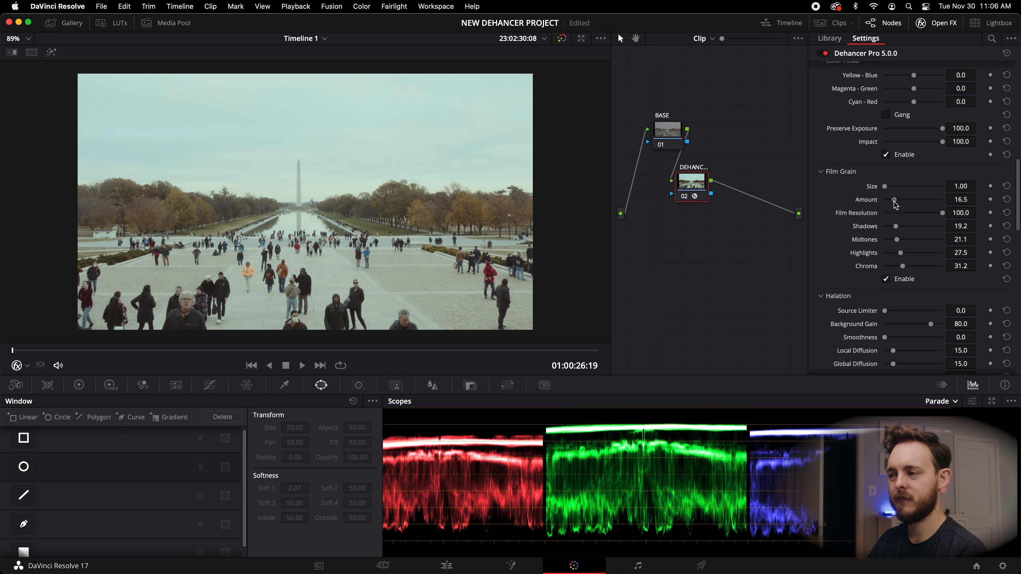
Set the input Temperature Comp. to 15.6.
scroll(921, 279, up, 15)
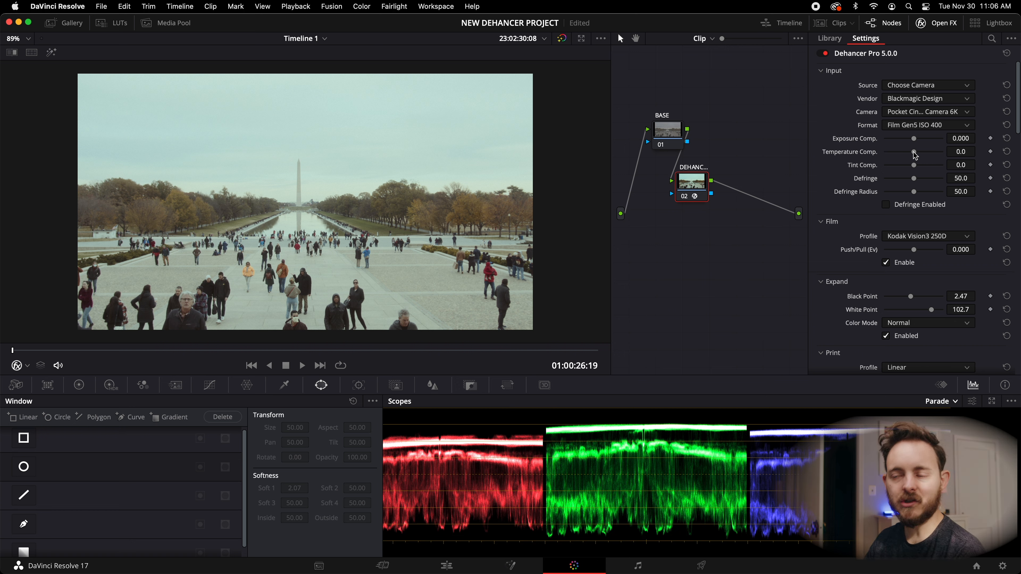
drag(915, 153, 931, 155)
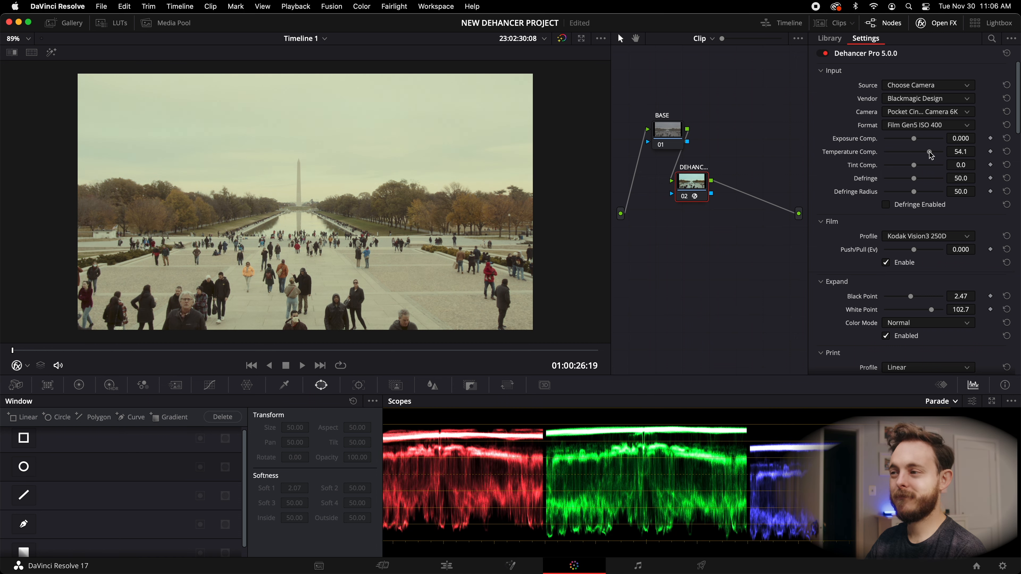
double_click(859, 156)
drag(914, 156, 920, 155)
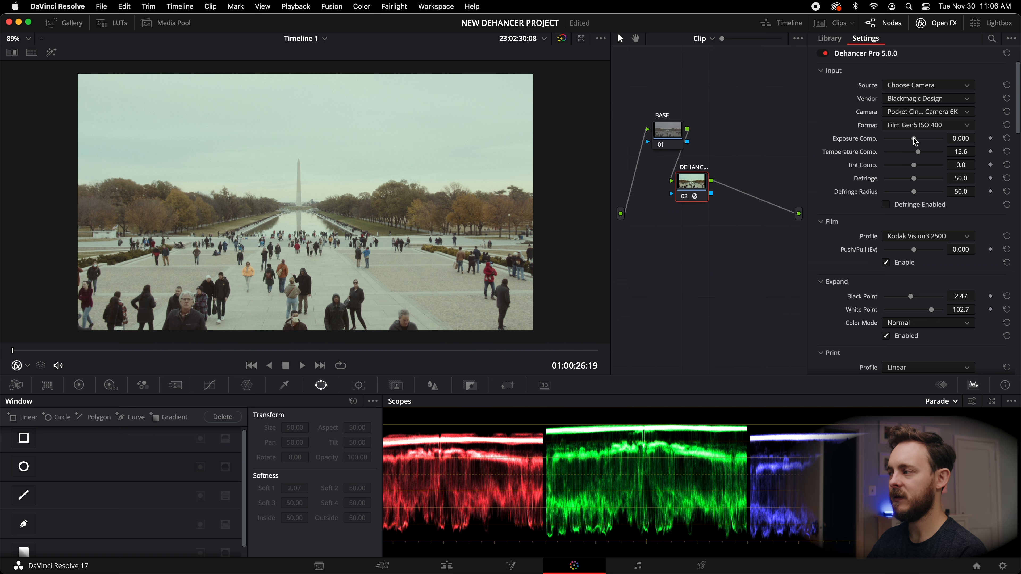
On the BASE node, set Mid/Detail to 2.50 and lower the Offset to 24.25.
click(673, 132)
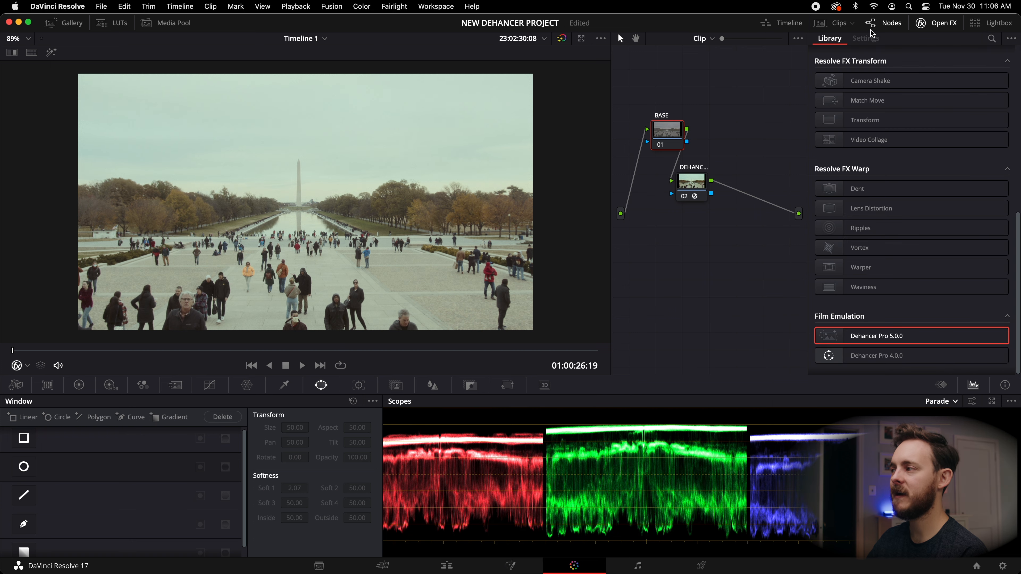
click(939, 27)
drag(612, 173, 698, 173)
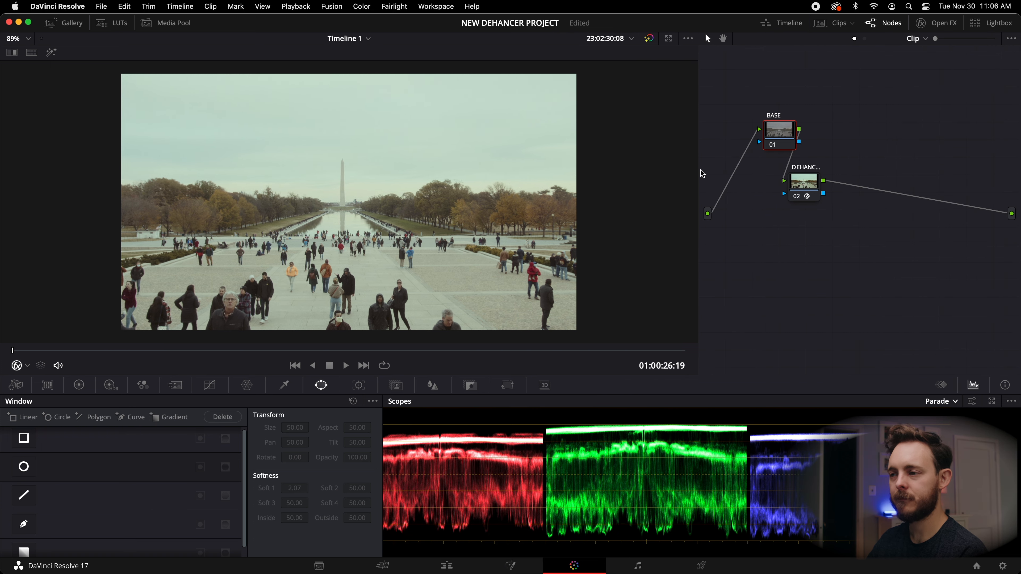
click(80, 385)
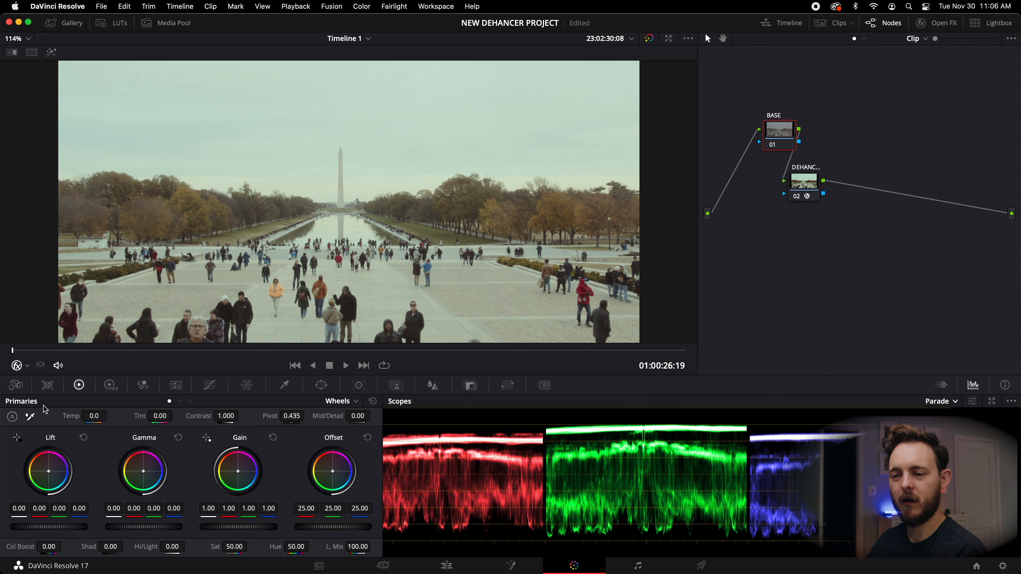
drag(358, 416, 373, 416)
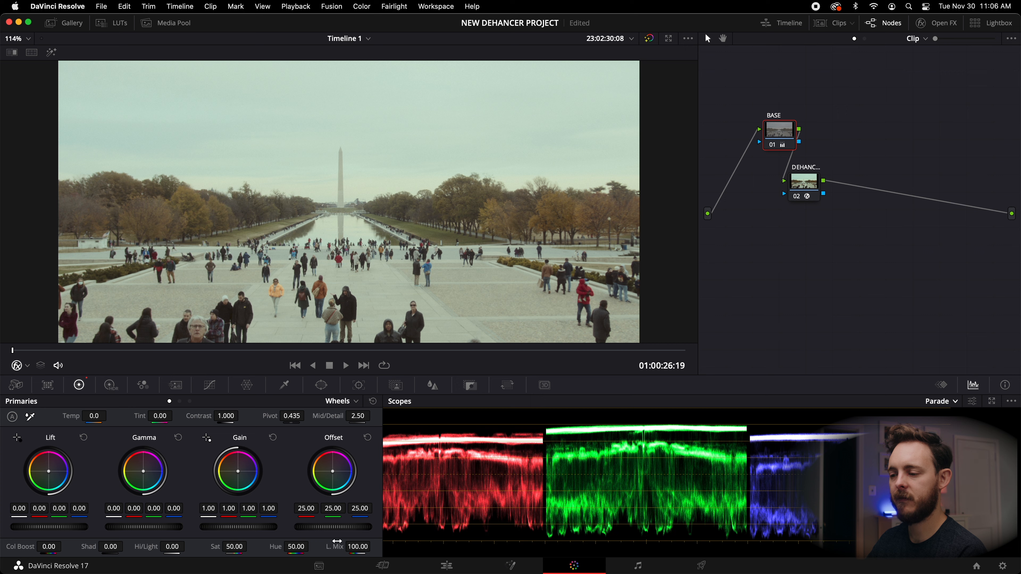
drag(336, 528, 336, 527)
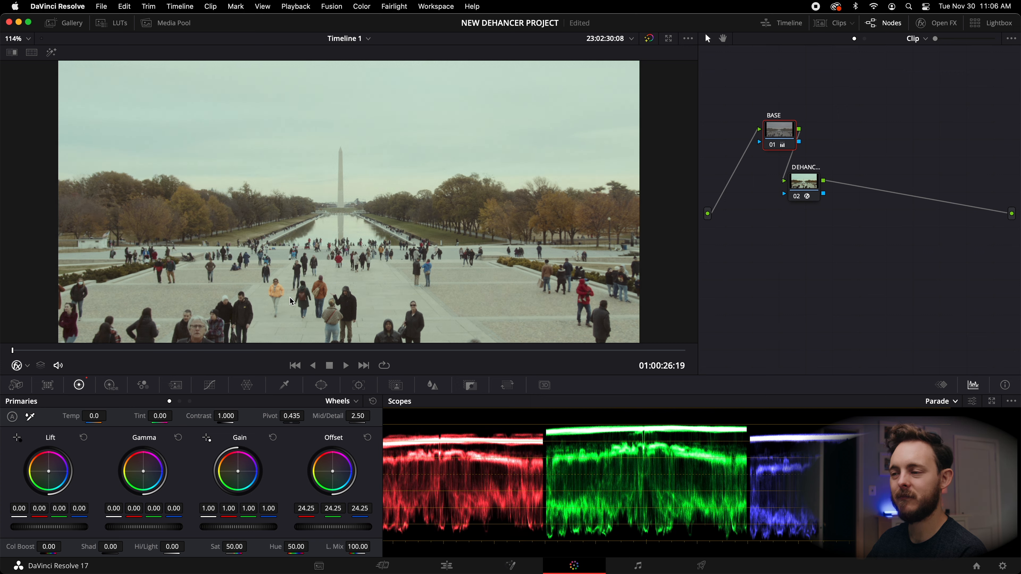
Toggle the Dehancer node off and on to compare the graded and ungraded look.
scroll(309, 303, up, 3)
key(shift+z)
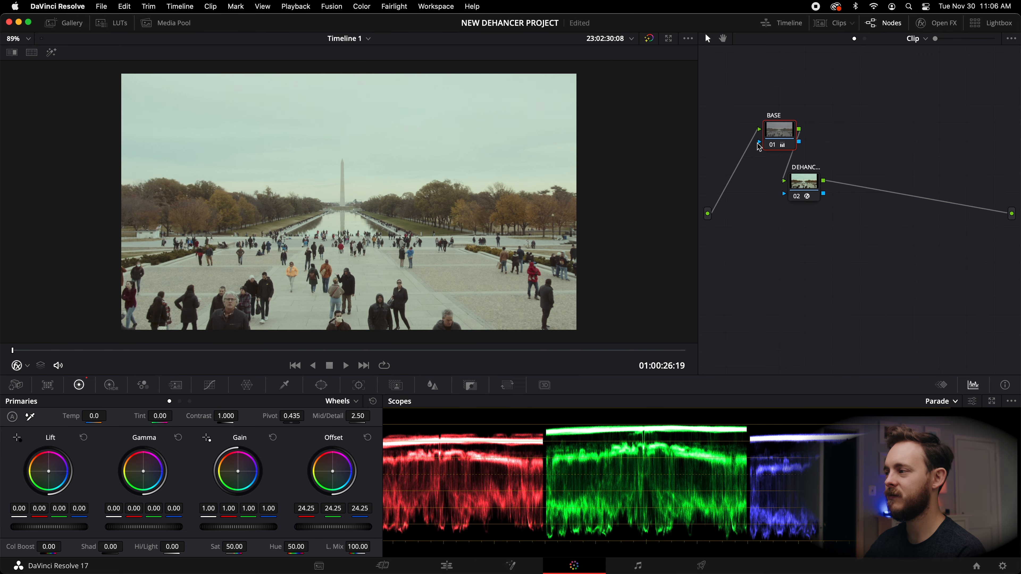
click(806, 184)
key(ctrl+d)
key(ctrl+d)
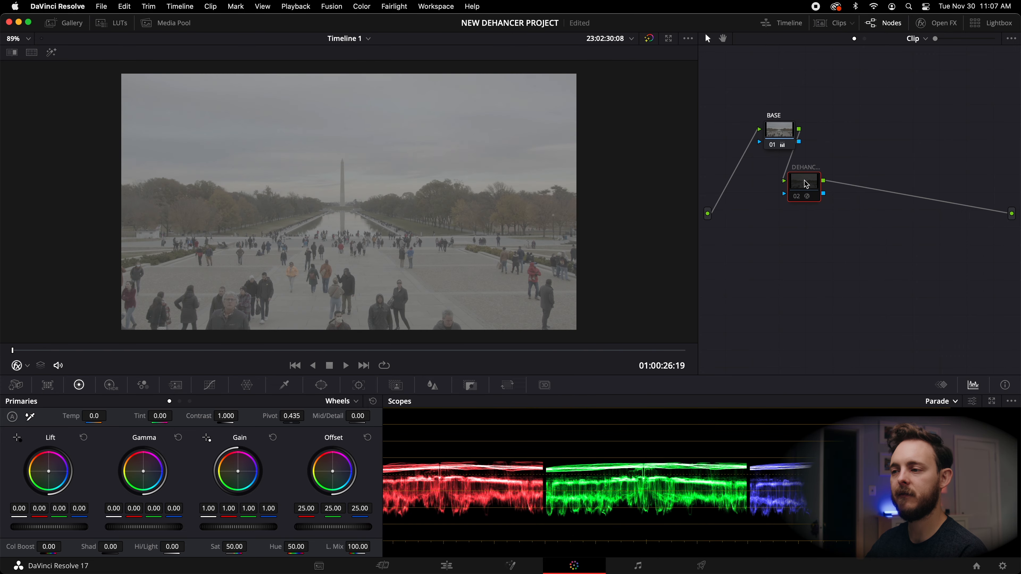
key(ctrl+d)
key(ctrl+d)
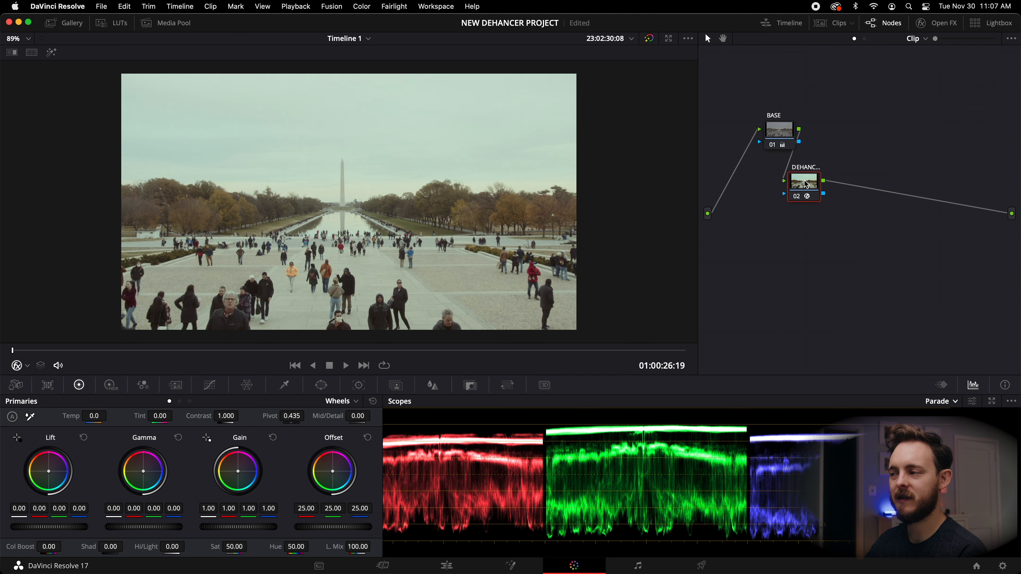
Toggle the Film and Expand sections of Dehancer off and on to compare their effects.
click(942, 25)
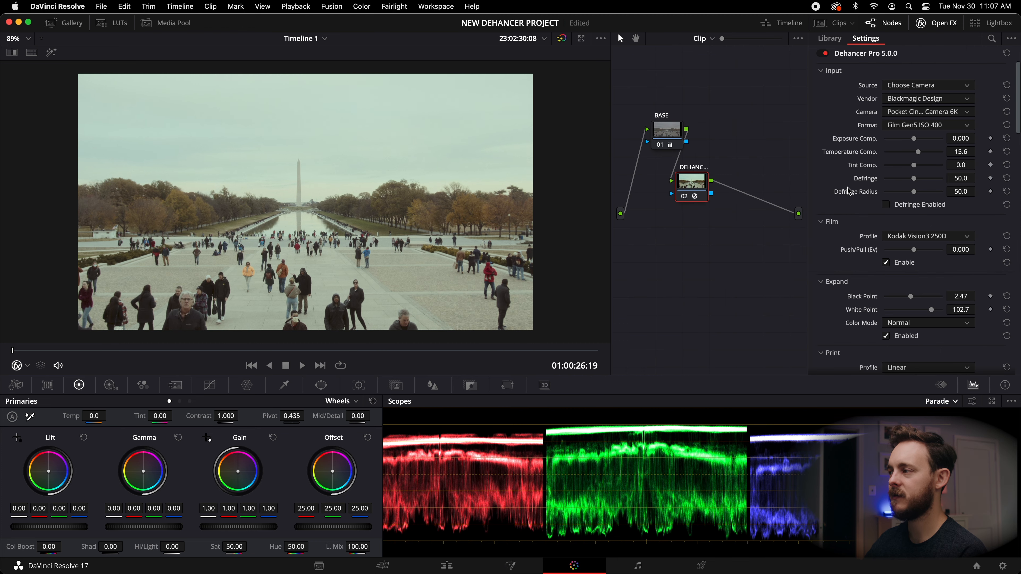
scroll(848, 260, down, 5)
scroll(857, 266, up, 5)
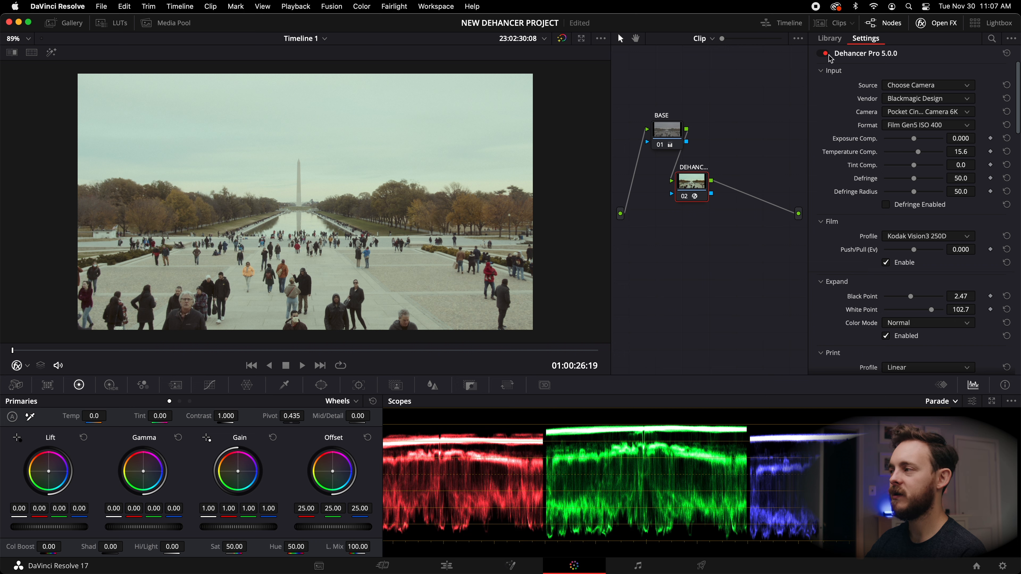
scroll(846, 225, down, 3)
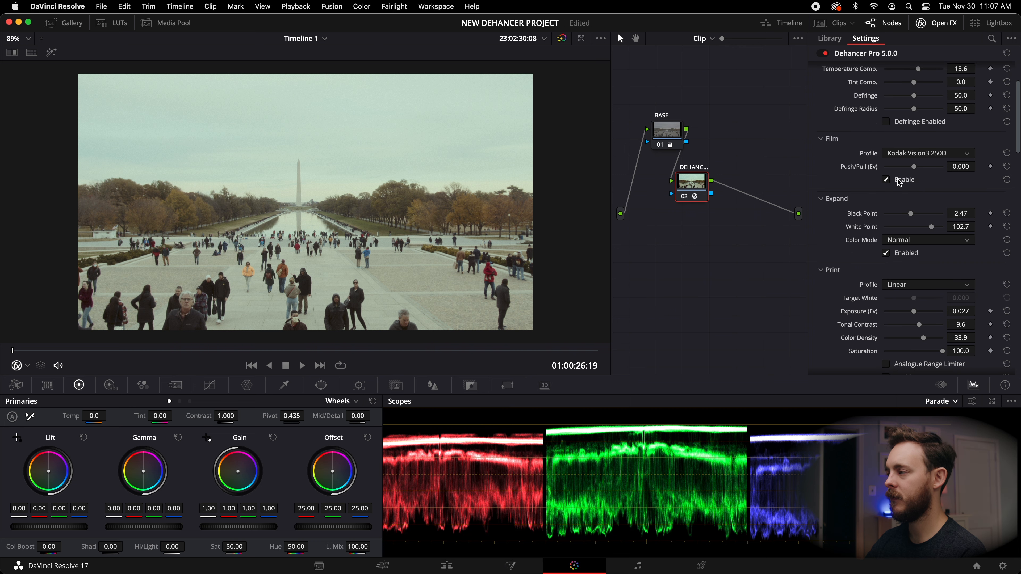
click(887, 180)
click(887, 180)
click(887, 179)
click(887, 180)
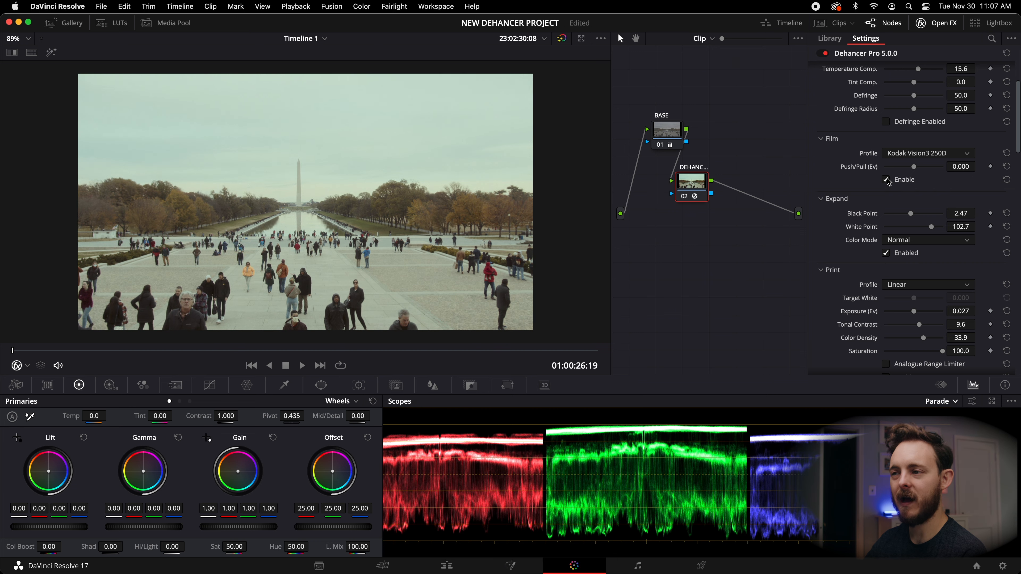
click(886, 253)
click(887, 253)
scroll(842, 239, up, 3)
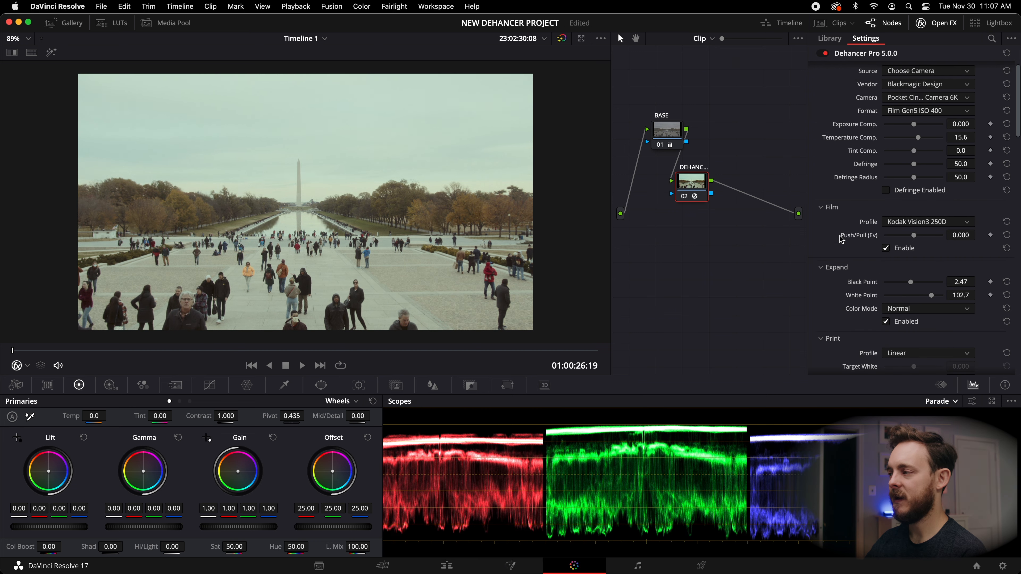
Insert a serial node between BASE and the Dehancer node and label it BG MASK.
click(665, 134)
drag(685, 187, 704, 199)
click(673, 134)
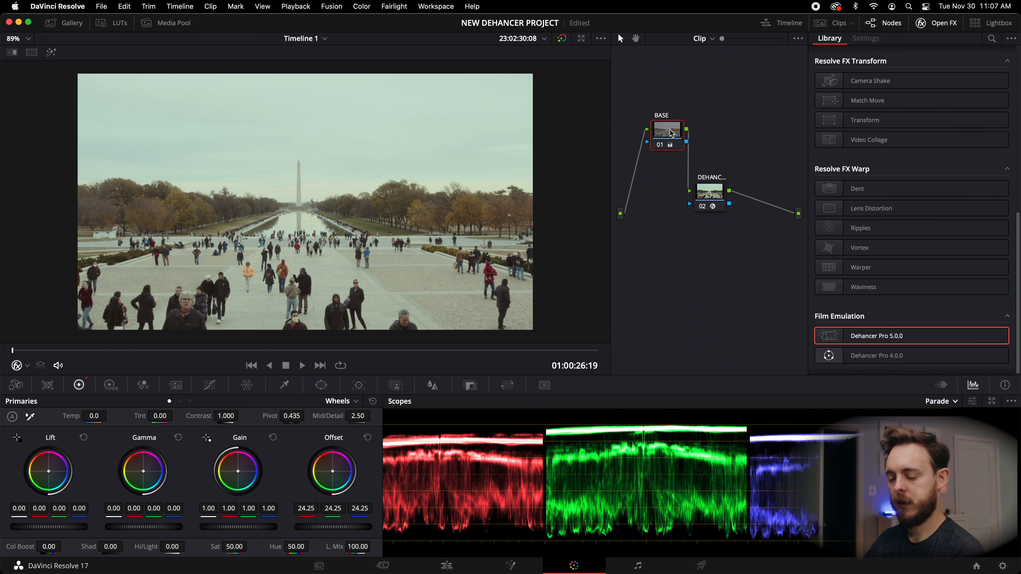
key(alt+s)
drag(712, 189, 736, 205)
drag(712, 131, 674, 173)
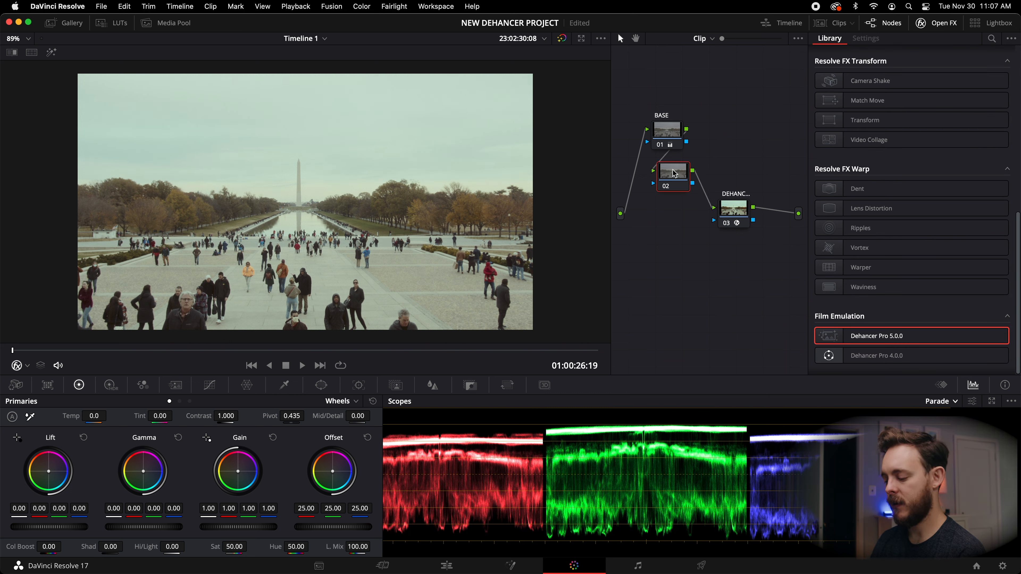
key(Return)
drag(672, 173, 672, 182)
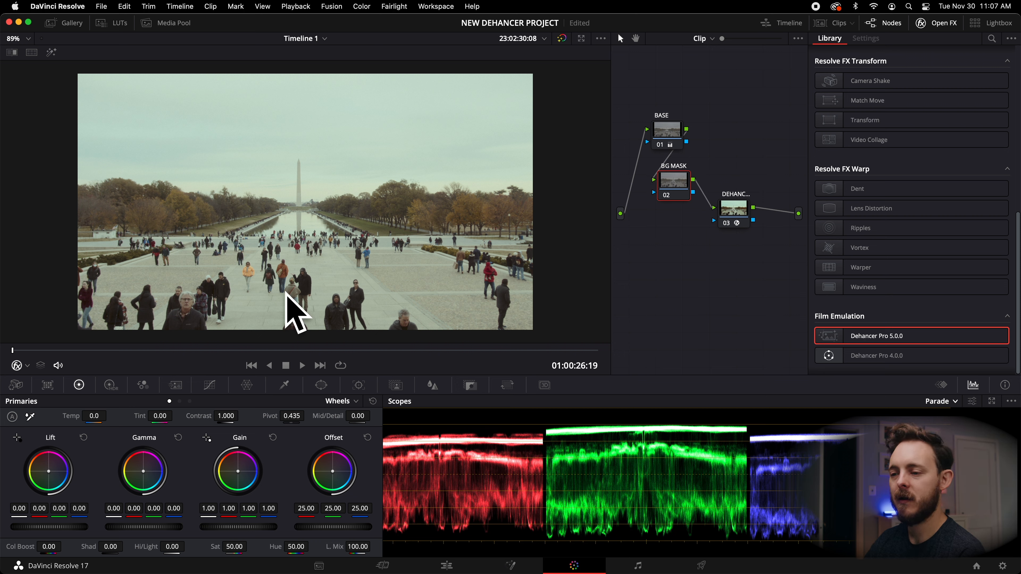
Draw a pen-tool window around the sky, tracing the tree line and monument, and set its Soft 1 to about 13.32.
click(320, 386)
click(23, 525)
click(78, 182)
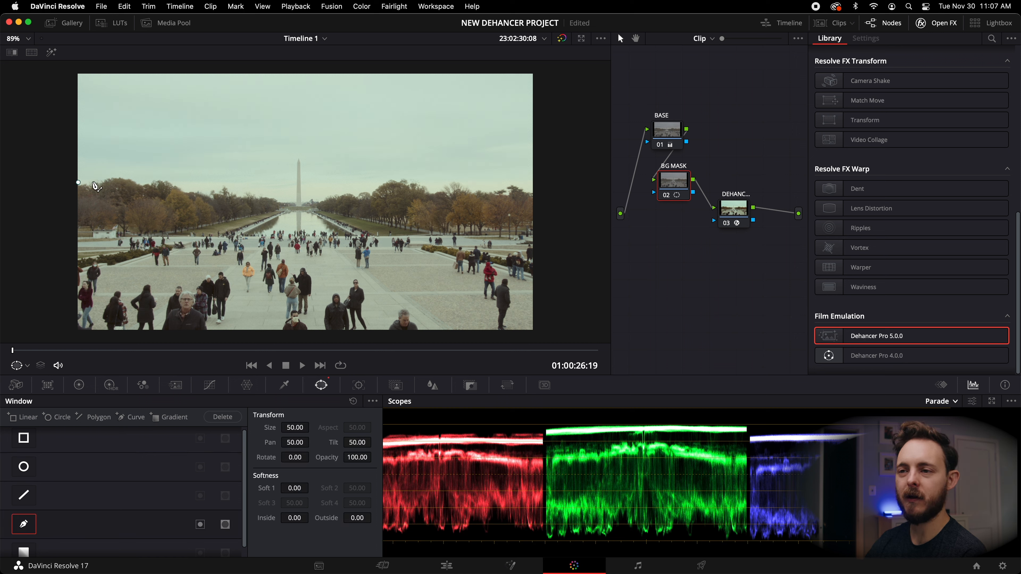
click(133, 173)
click(143, 183)
click(154, 177)
click(170, 178)
click(179, 184)
click(187, 189)
click(199, 190)
click(208, 191)
click(220, 186)
click(227, 184)
click(235, 190)
click(246, 194)
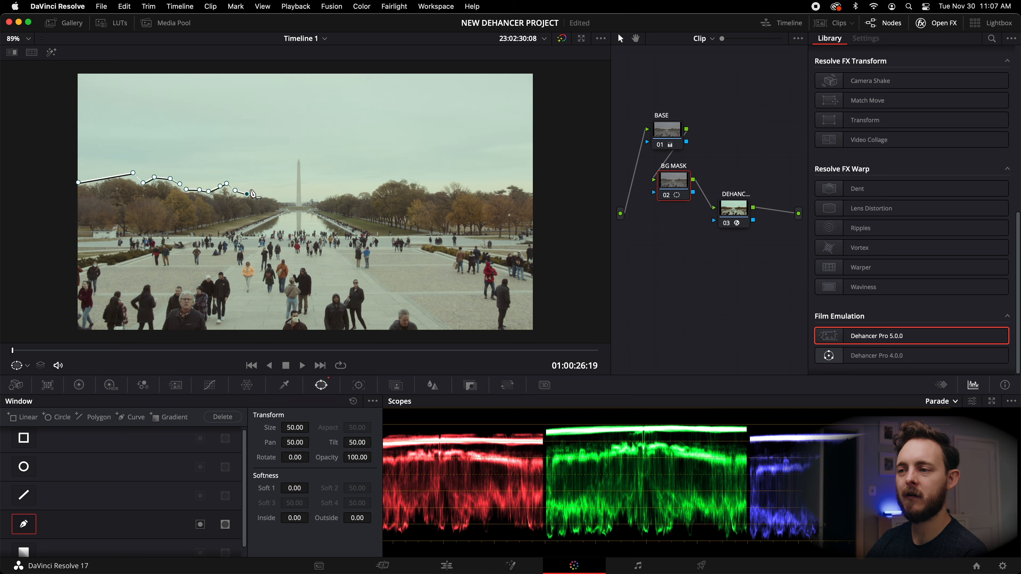
click(251, 189)
click(259, 195)
click(269, 196)
click(275, 196)
click(282, 198)
click(291, 200)
click(295, 201)
click(294, 157)
click(298, 155)
click(302, 158)
click(302, 167)
click(303, 178)
click(304, 187)
click(305, 193)
click(304, 199)
click(318, 196)
click(328, 196)
click(345, 191)
click(356, 189)
click(365, 187)
click(370, 186)
click(375, 184)
click(382, 181)
click(398, 173)
click(419, 179)
click(434, 187)
click(432, 191)
click(440, 189)
click(444, 183)
click(452, 179)
click(461, 181)
click(466, 186)
click(474, 187)
click(492, 186)
click(511, 182)
click(517, 187)
click(526, 187)
click(532, 193)
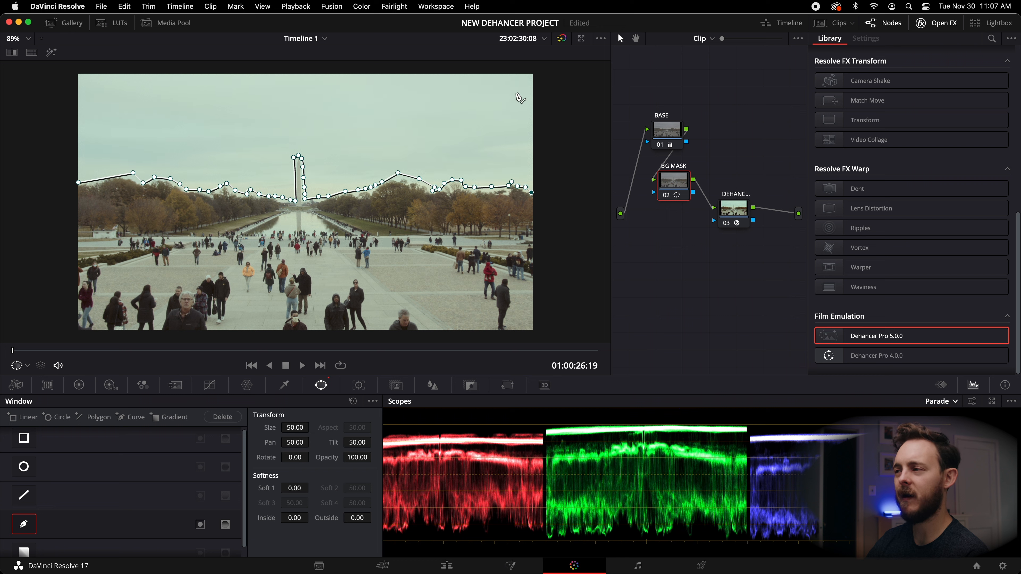
click(535, 74)
click(76, 67)
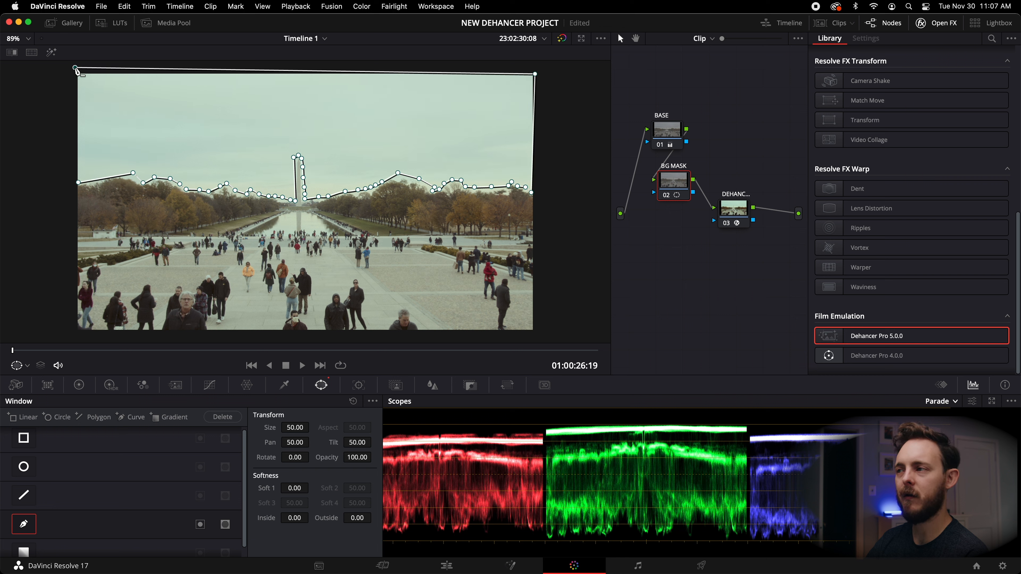
click(78, 182)
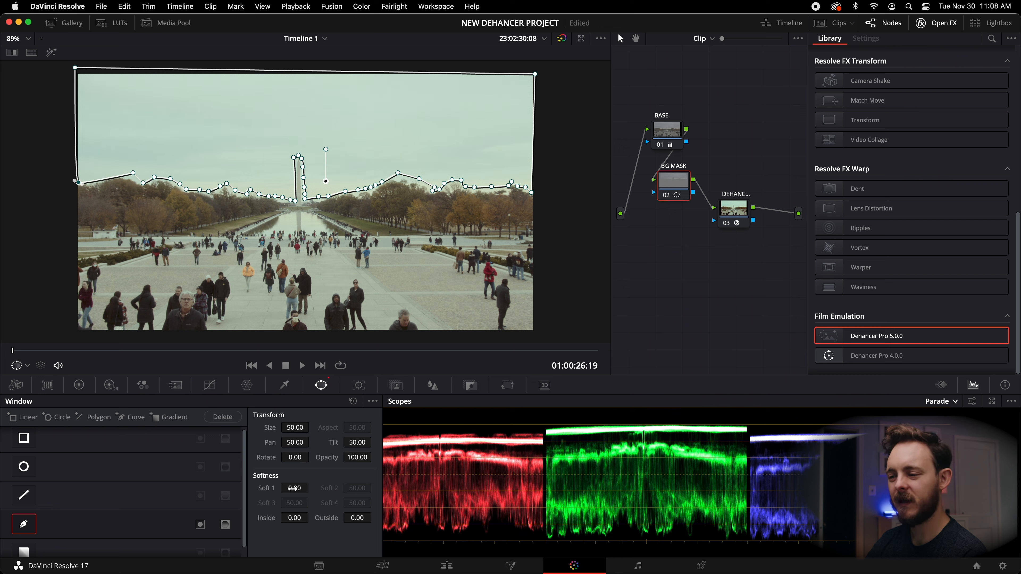
drag(312, 517, 355, 518)
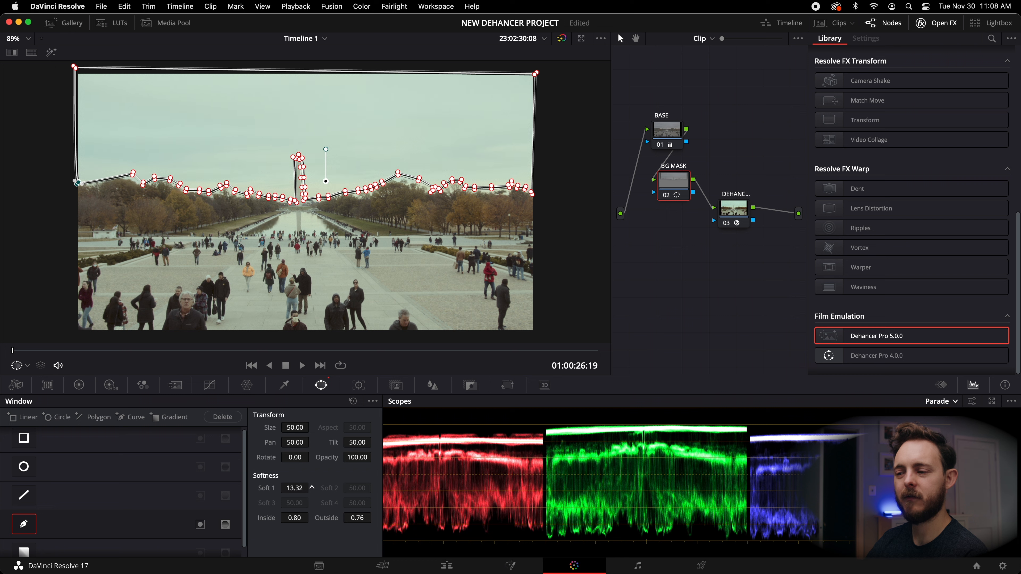
Lower the sky's Offset to 15.00 and switch the primaries to the Bars view.
click(79, 385)
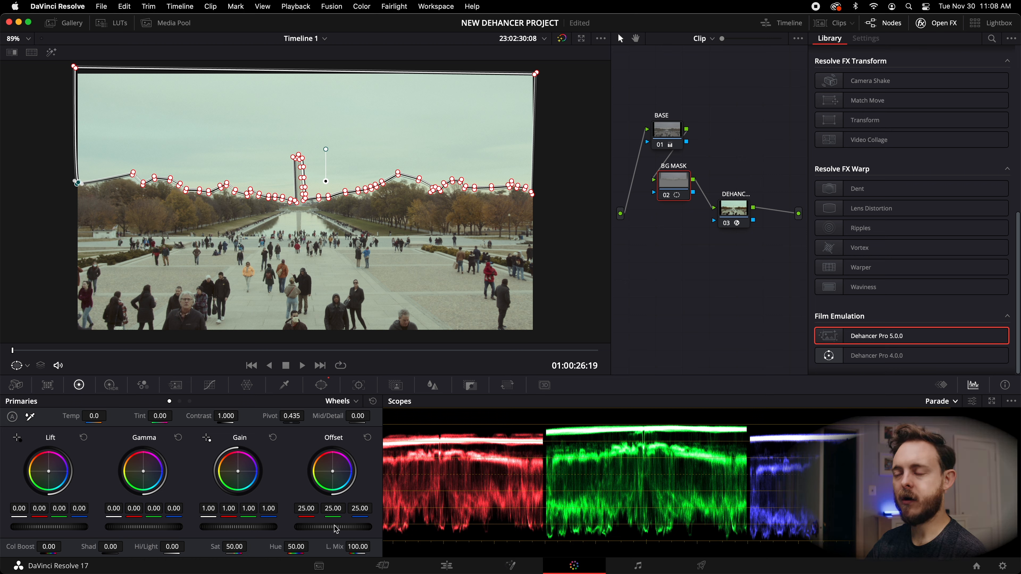
drag(336, 530, 336, 530)
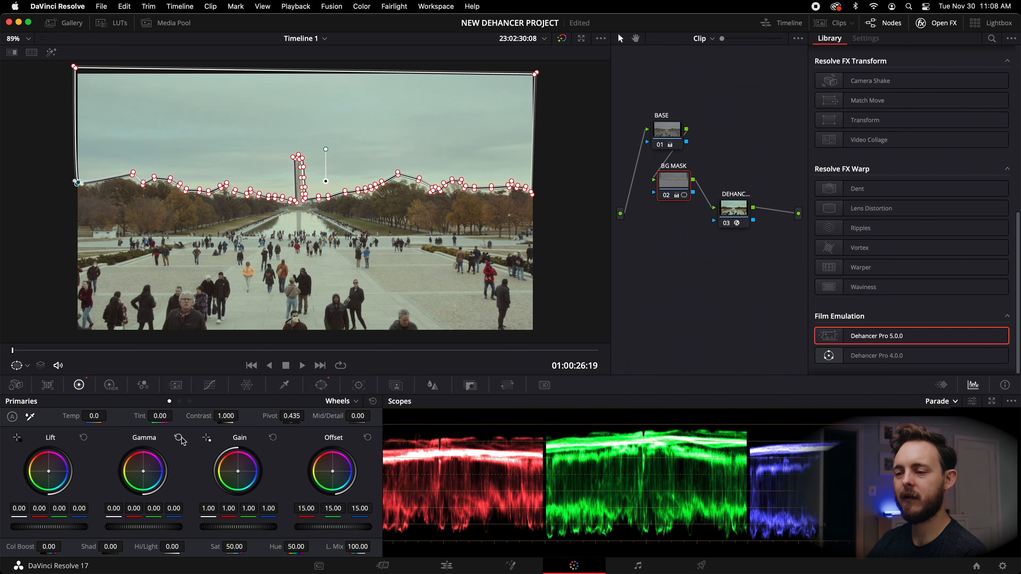
click(180, 401)
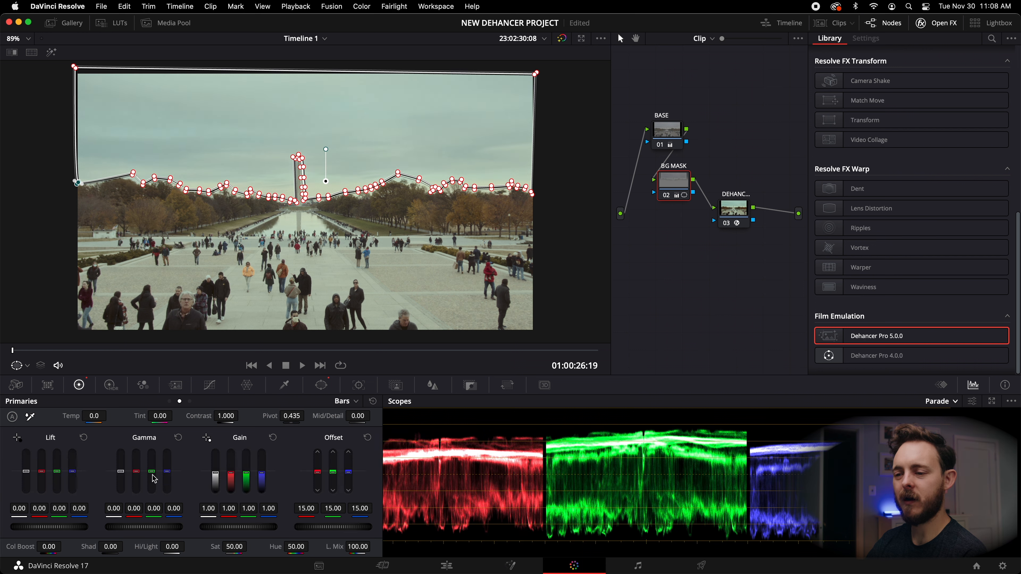
Switch the primaries to the Log wheels and nudge the Midtone wheel to about 0.08, -0.02, -0.04.
click(189, 401)
drag(144, 472, 141, 466)
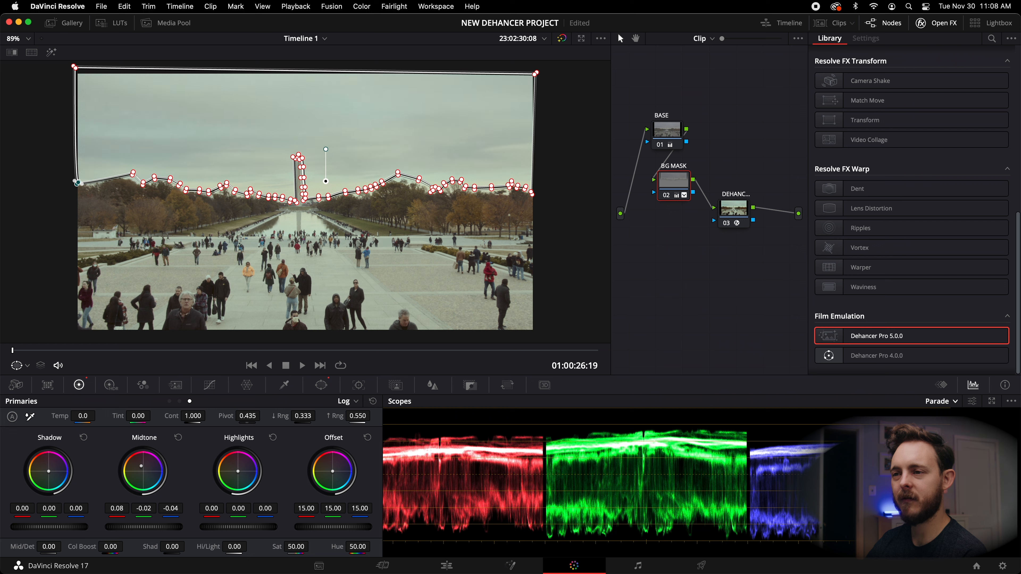
Hide the mask overlay and toggle the BG MASK node off and on at several viewer sizes to compare the sky correction.
click(22, 366)
click(42, 385)
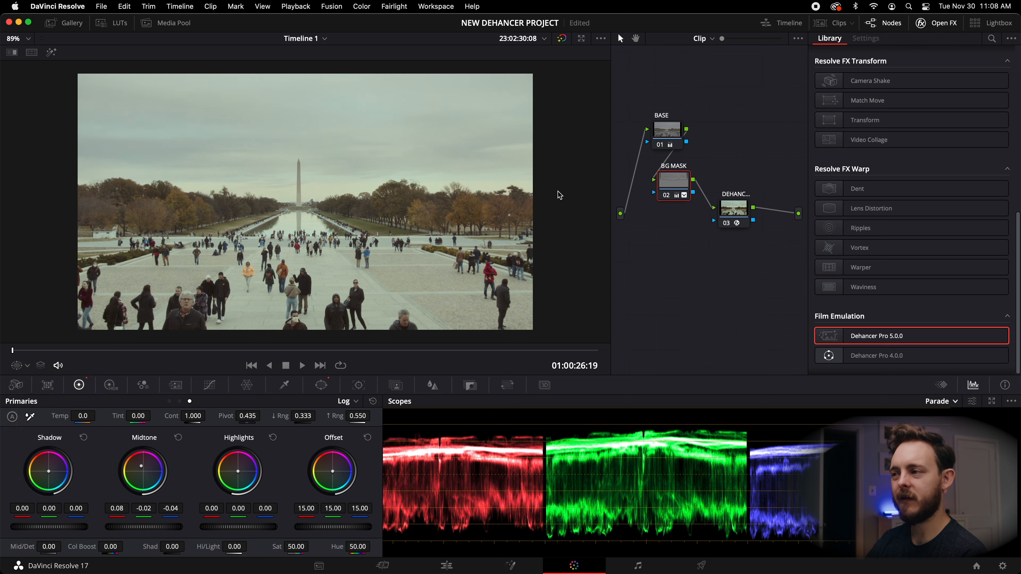
key(super+d)
key(super+d)
key(super+d)
key(super+d)
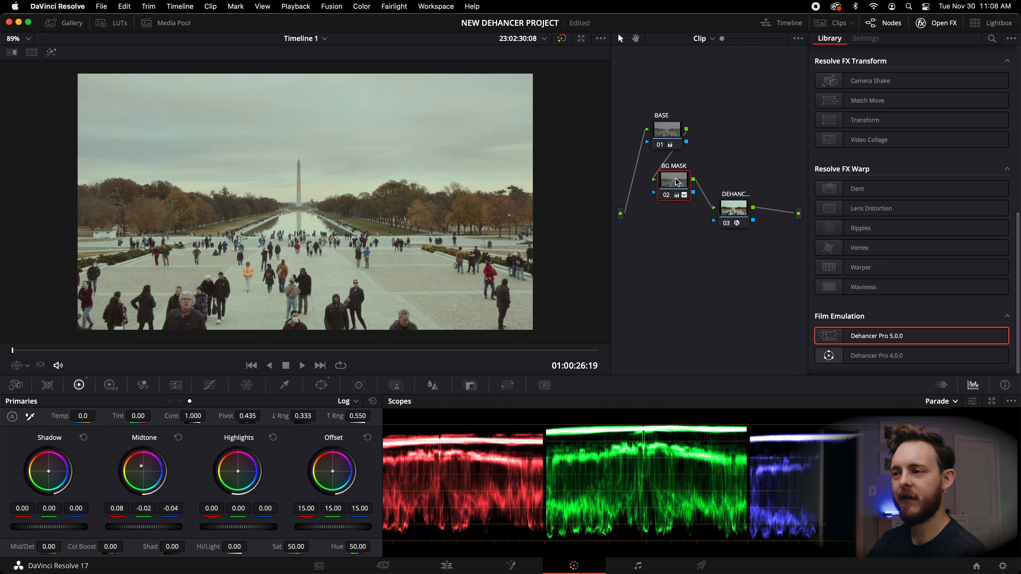
key(super+d)
key(super+d)
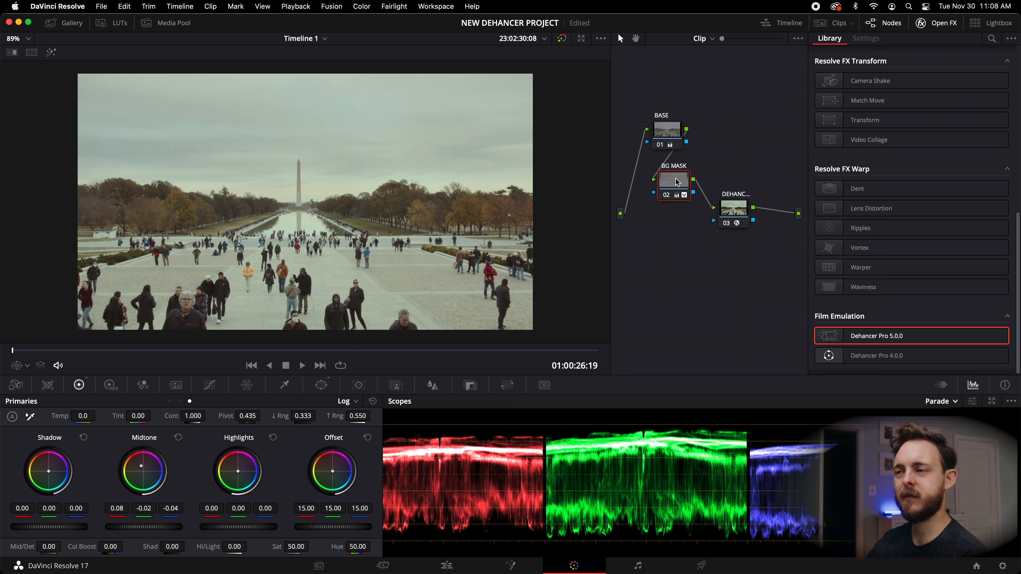
scroll(257, 139, up, 2)
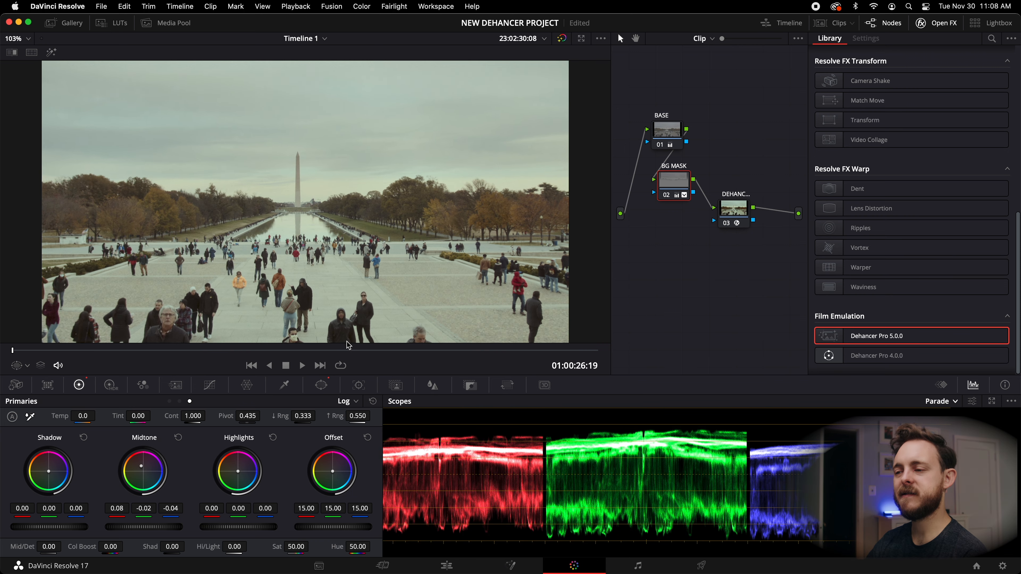
scroll(322, 245, down, 4)
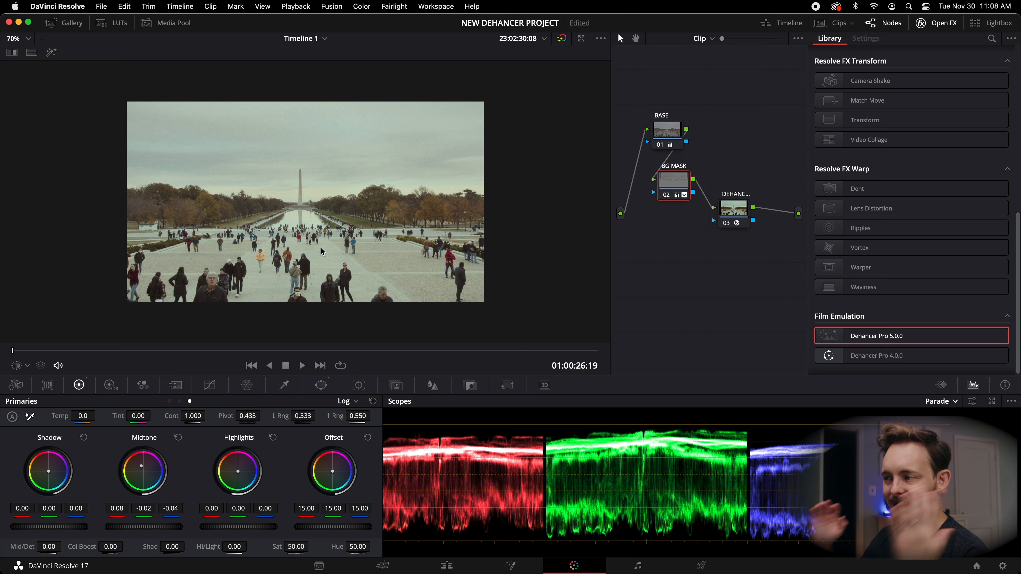
key(super+d)
key(super+d)
key(super+d)
key(super+d)
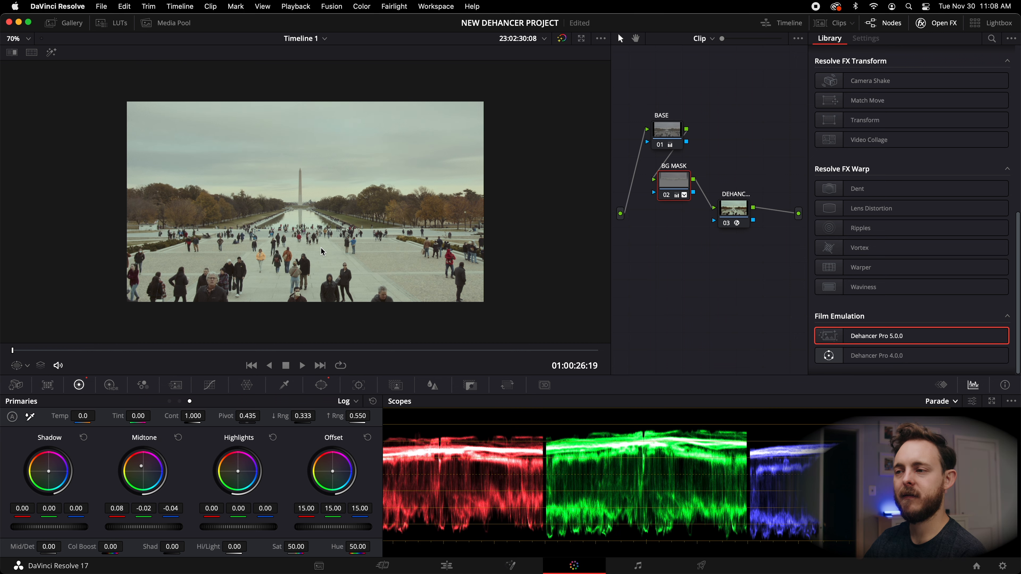
key(super+d)
key(super+d)
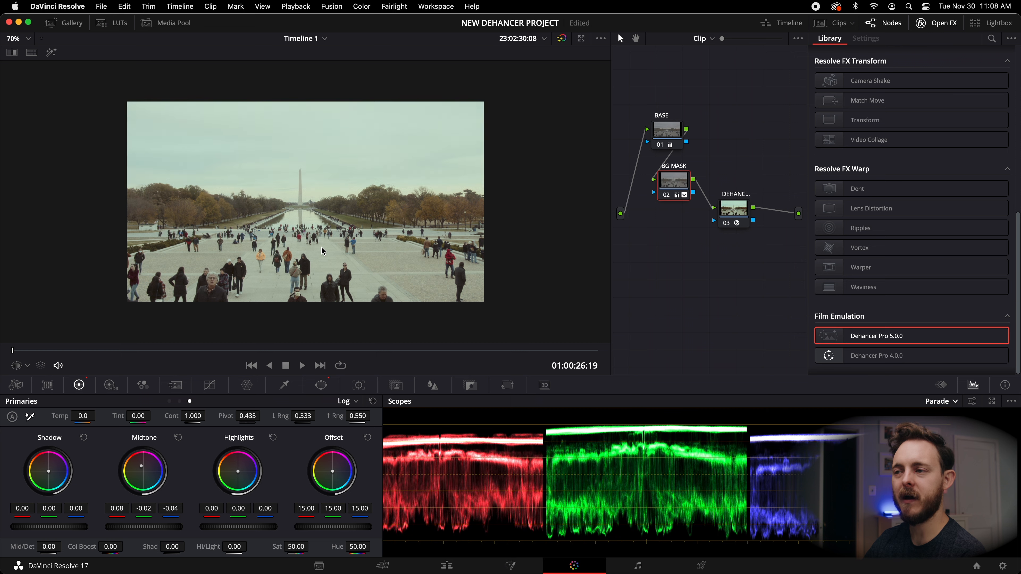
scroll(399, 179, down, 3)
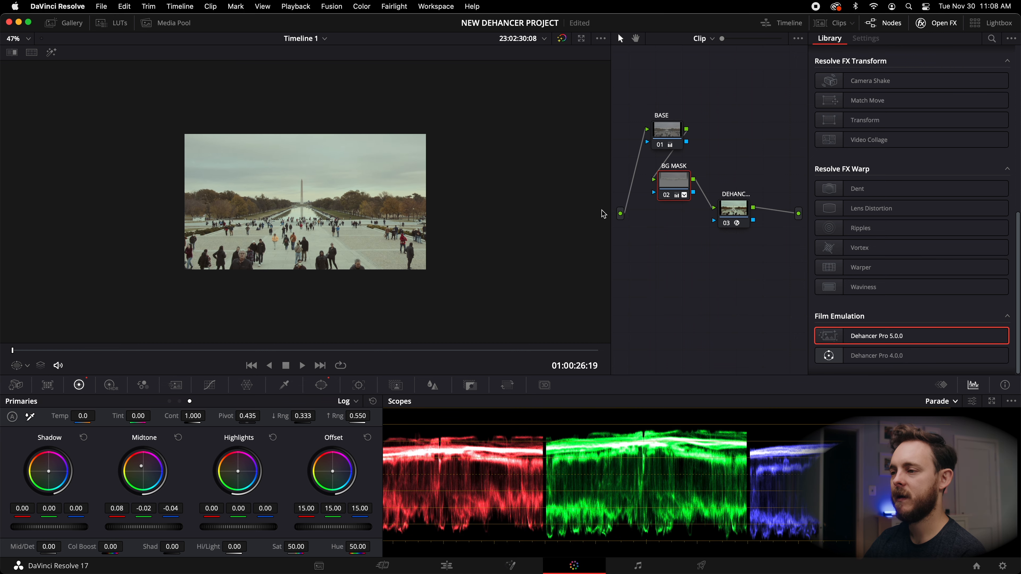
scroll(397, 211, up, 3)
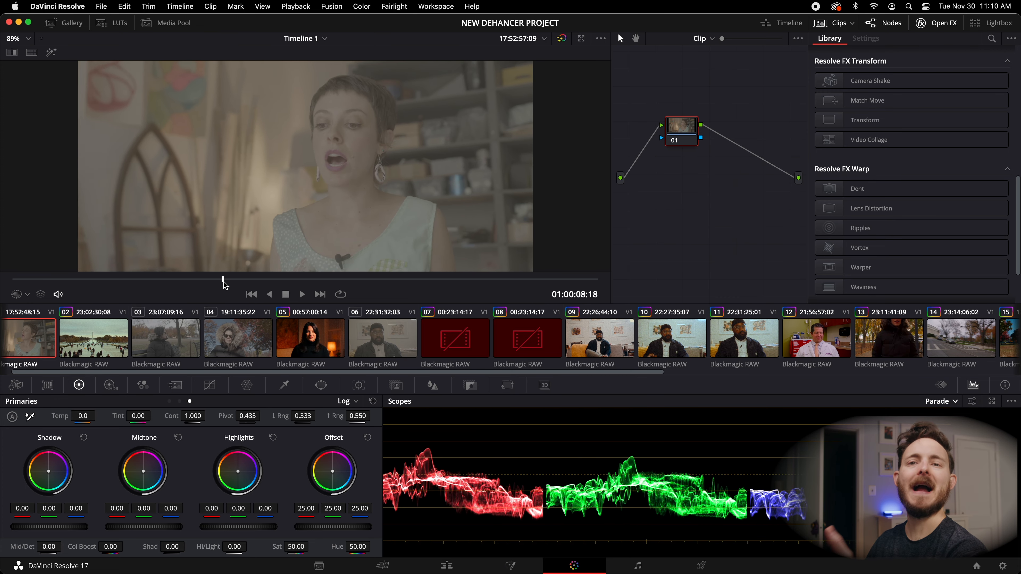
drag(225, 285, 517, 289)
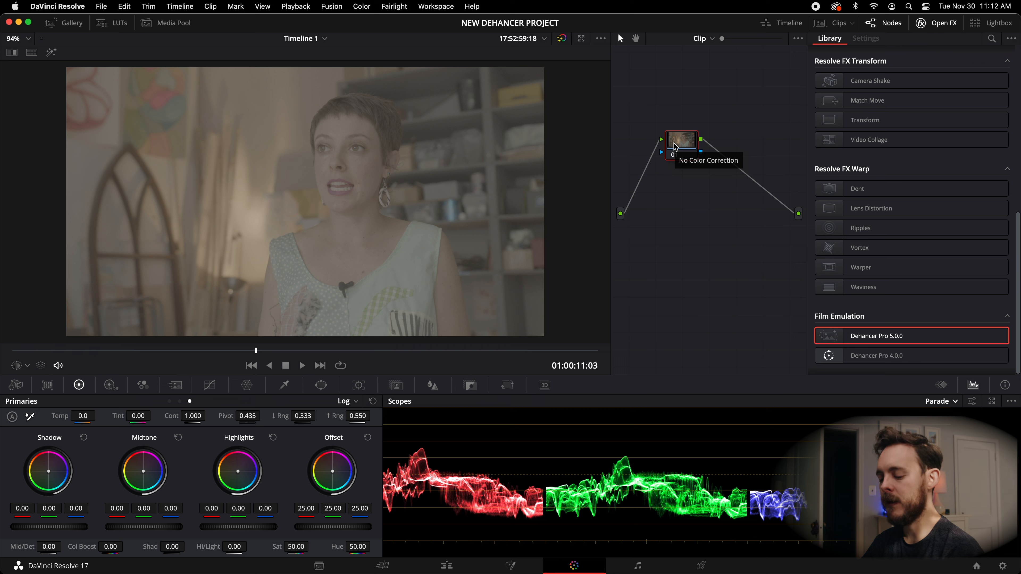
Add a serial node after the first node on the interview clip.
key(alt+s)
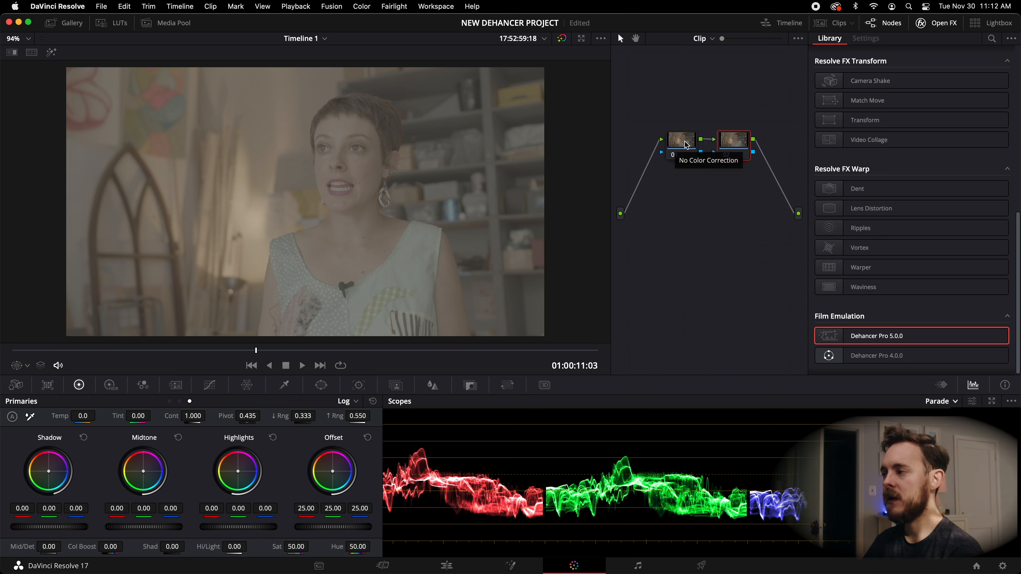